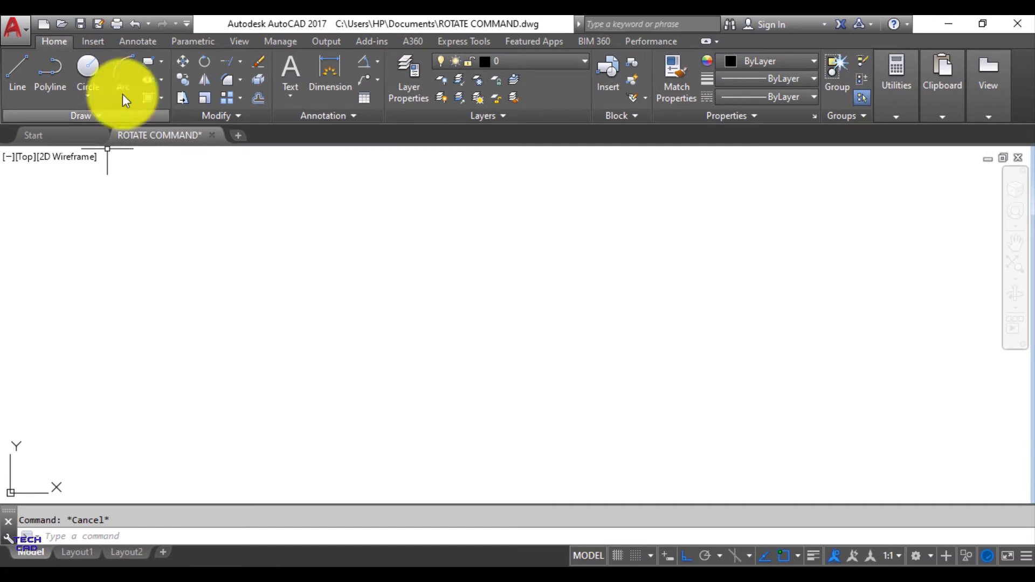
Draw a wide horizontal rectangle in the empty drawing area
left_click(148, 61)
left_click(215, 217)
left_click(576, 359)
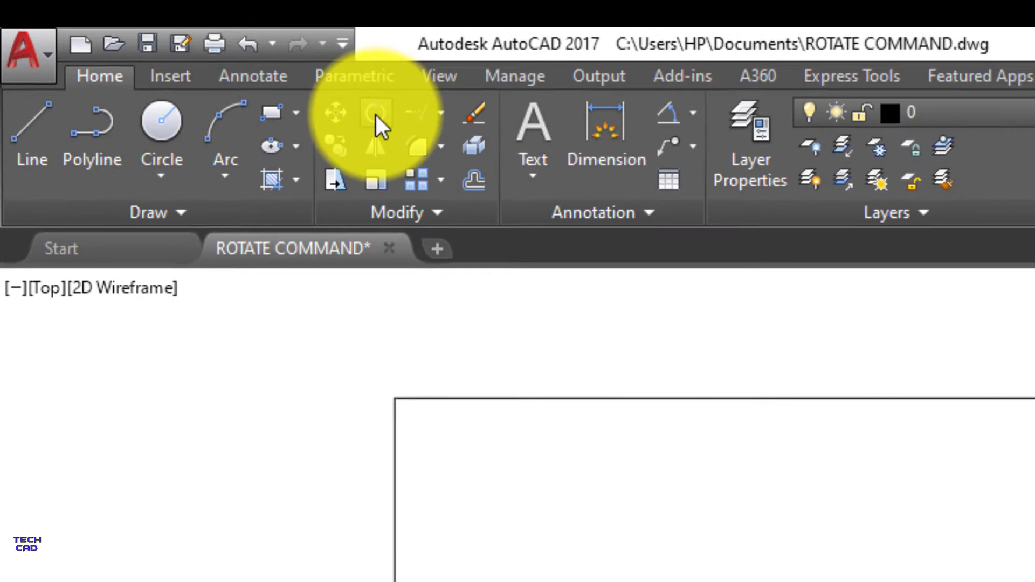
Rotate the rectangle by 30 degrees about its lower-left corner, with Ortho mode turned off
left_click(376, 114)
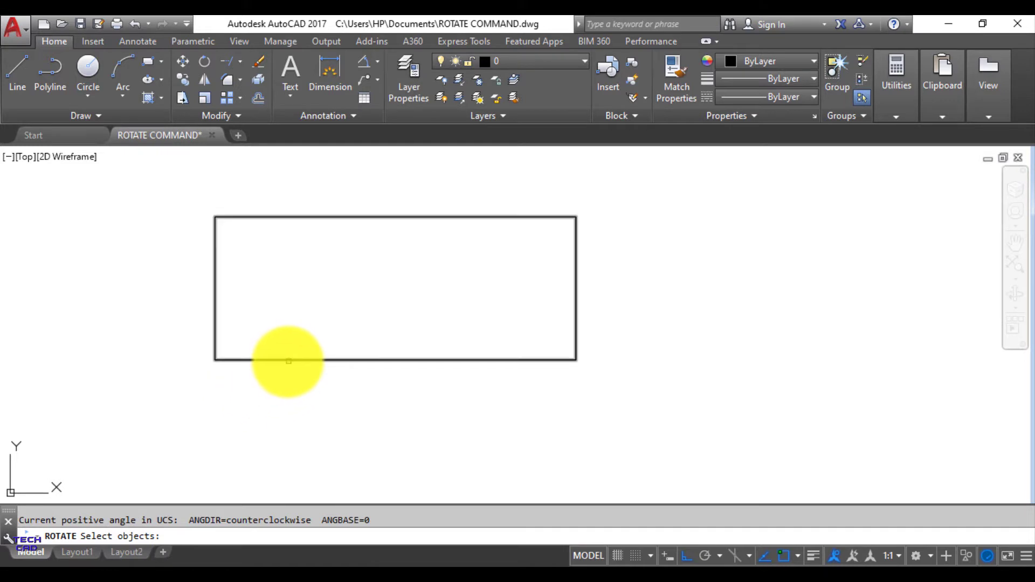
left_click(276, 360)
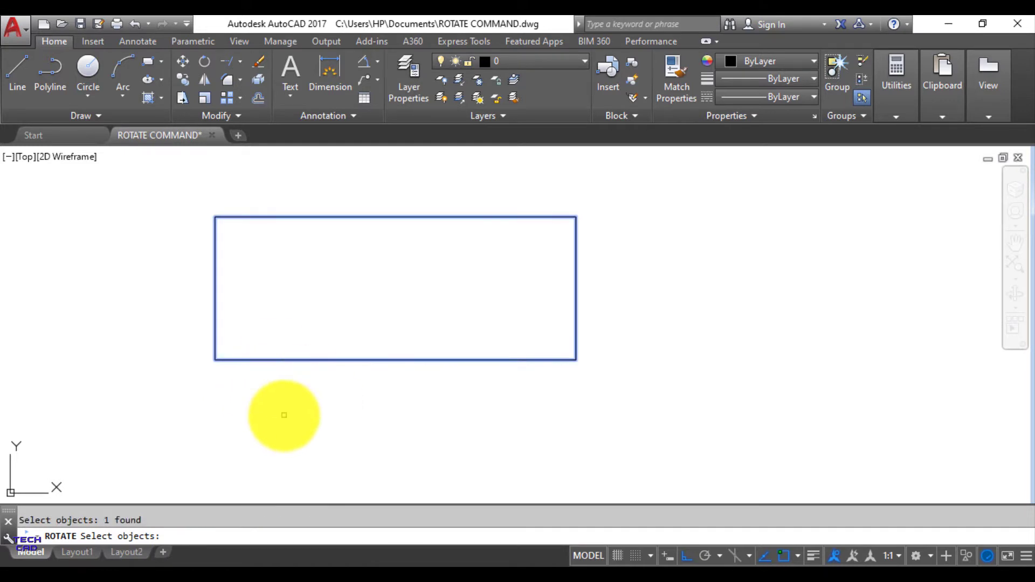
key("Return")
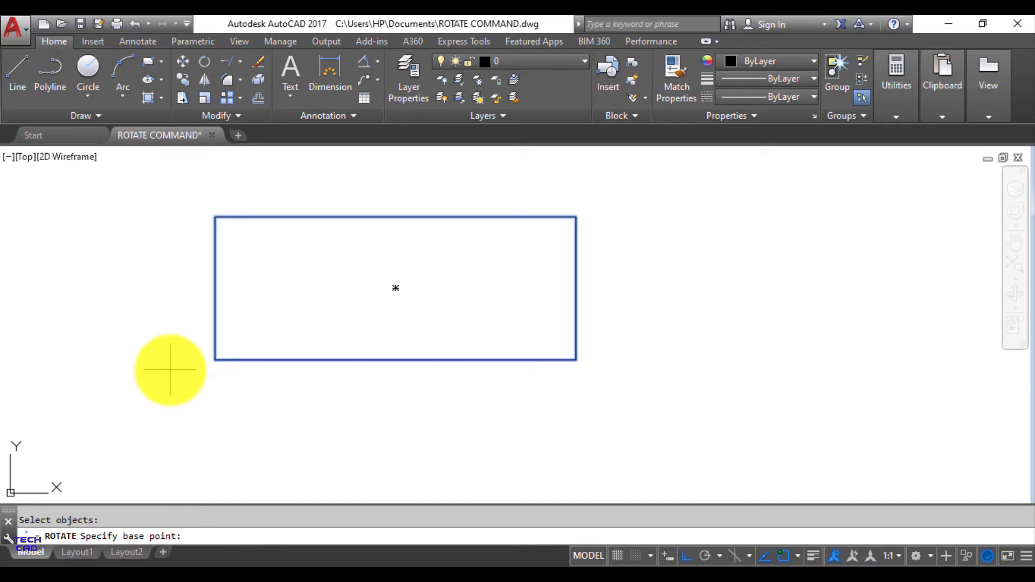
left_click(215, 359)
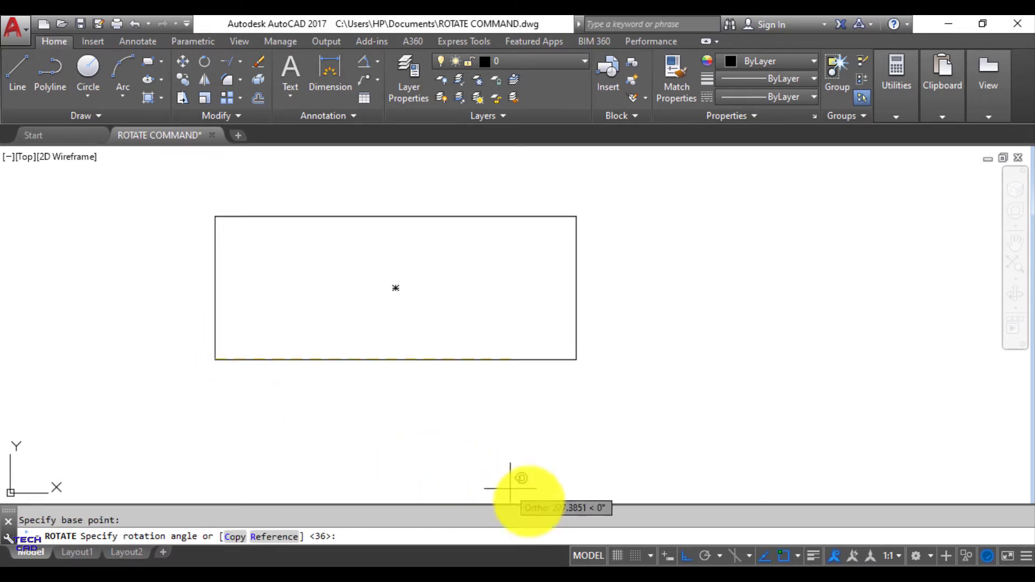
left_click(686, 556)
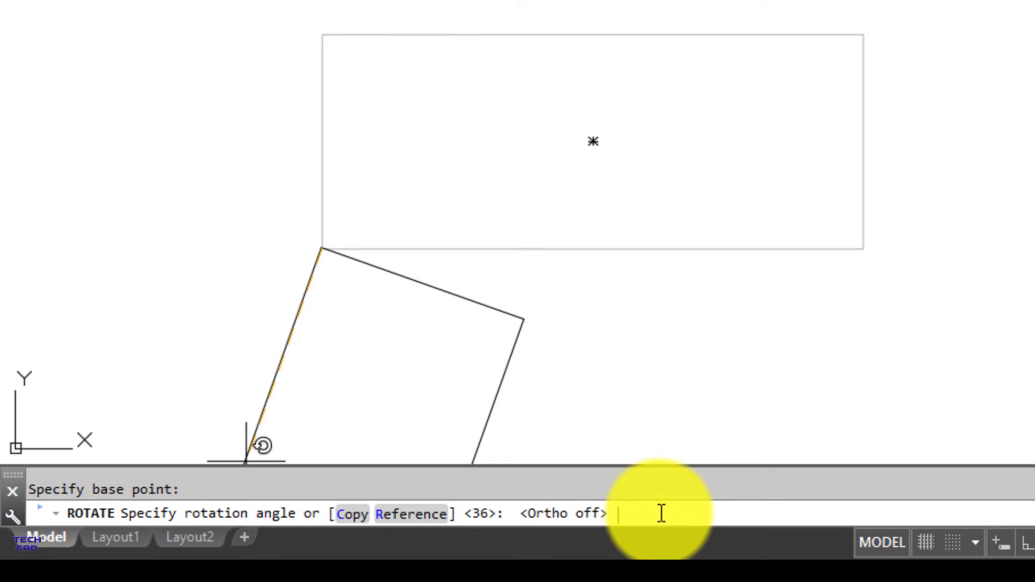
type("30")
key("Return")
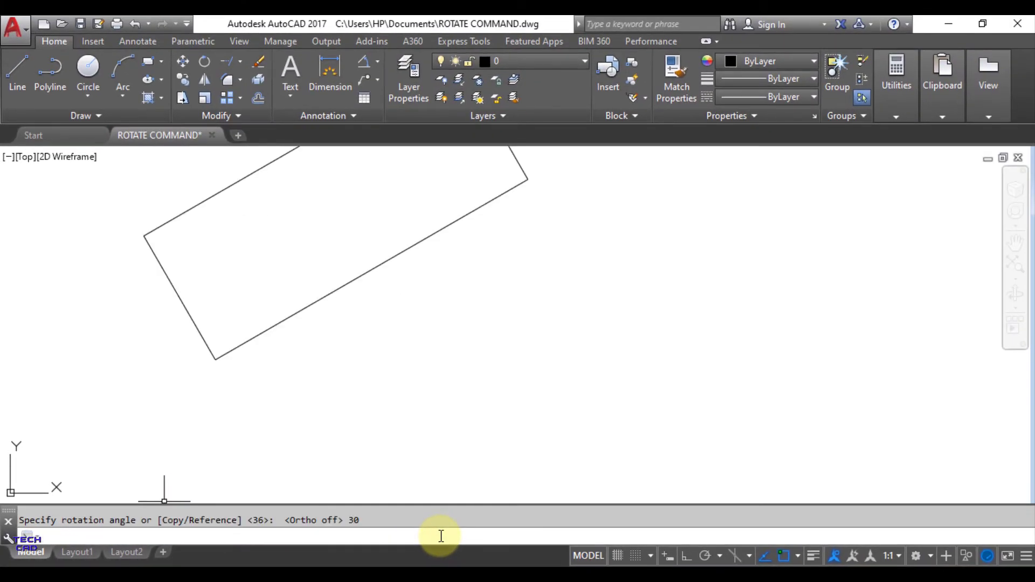
Draw a short horizontal reference line to the right from the tilted rectangle's lowest corner
mouse_move(434, 171)
middle_mouse_down()
mouse_move(436, 257)
mouse_move(422, 251)
mouse_move(418, 268)
middle_mouse_up()
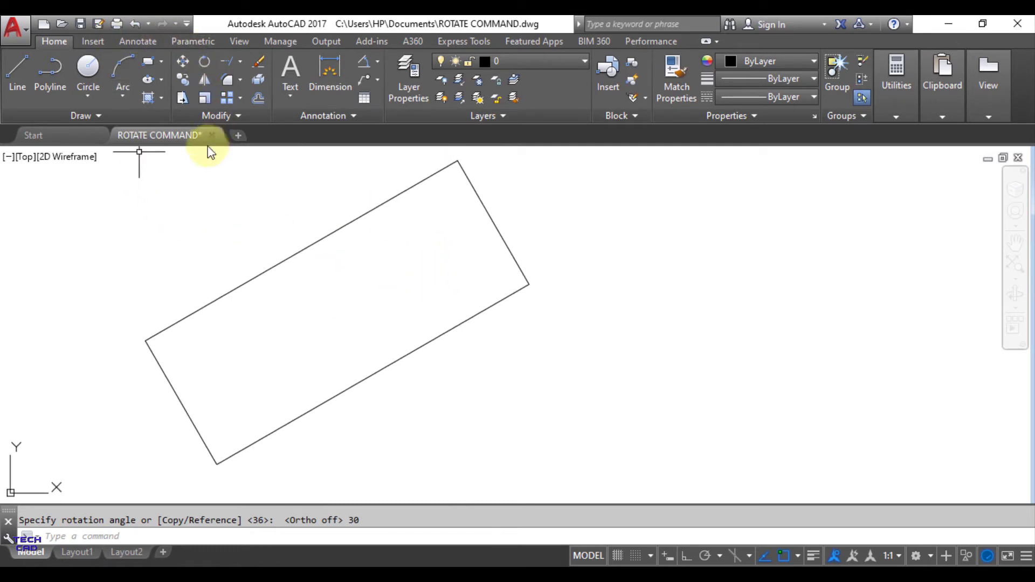
left_click(18, 69)
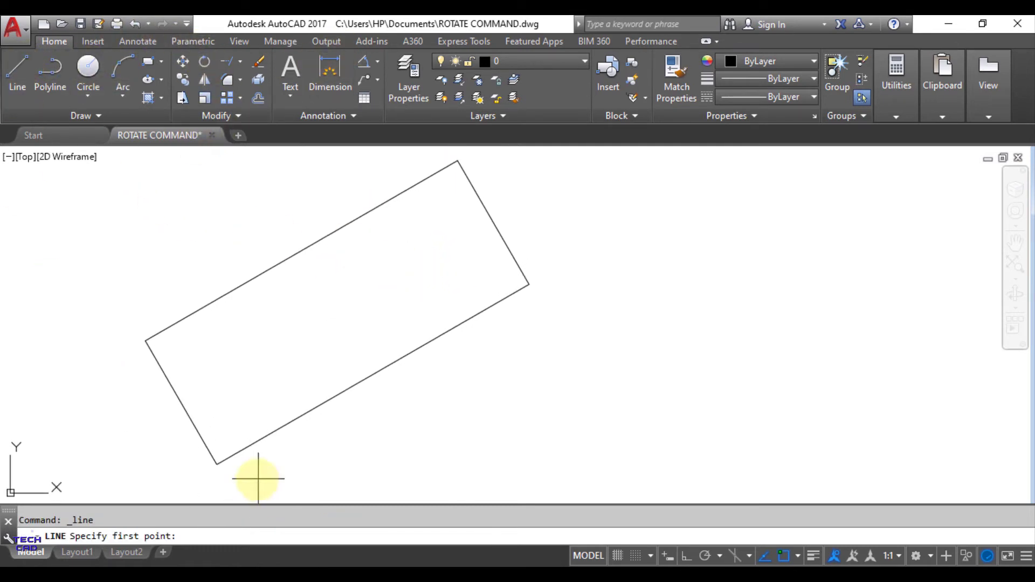
left_click(216, 463)
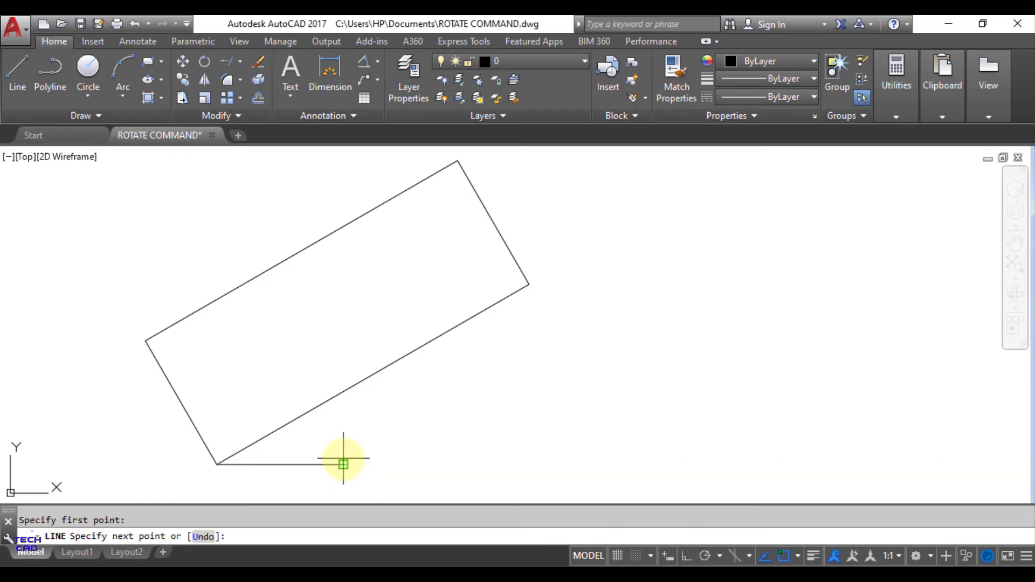
left_click(342, 464)
key("Escape")
Add an angular dimension between the rectangle's long lower edge and the horizontal reference line
left_click(364, 60)
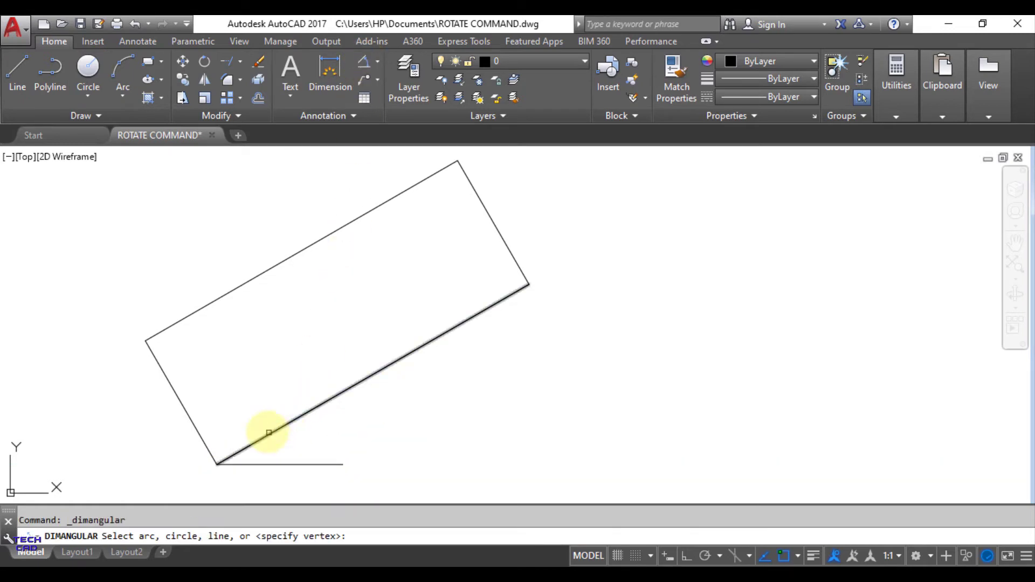
left_click(268, 432)
left_click(278, 463)
left_click(314, 439)
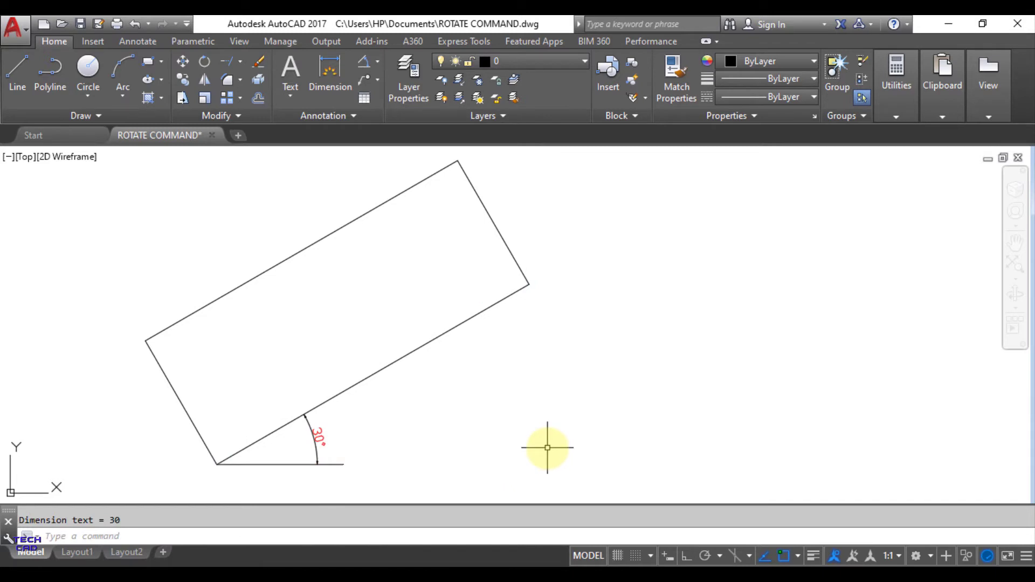
Undo the angular dimension, the reference line and the rectangle's rotation
key("ctrl+z")
key("ctrl+z")
key("ctrl+z")
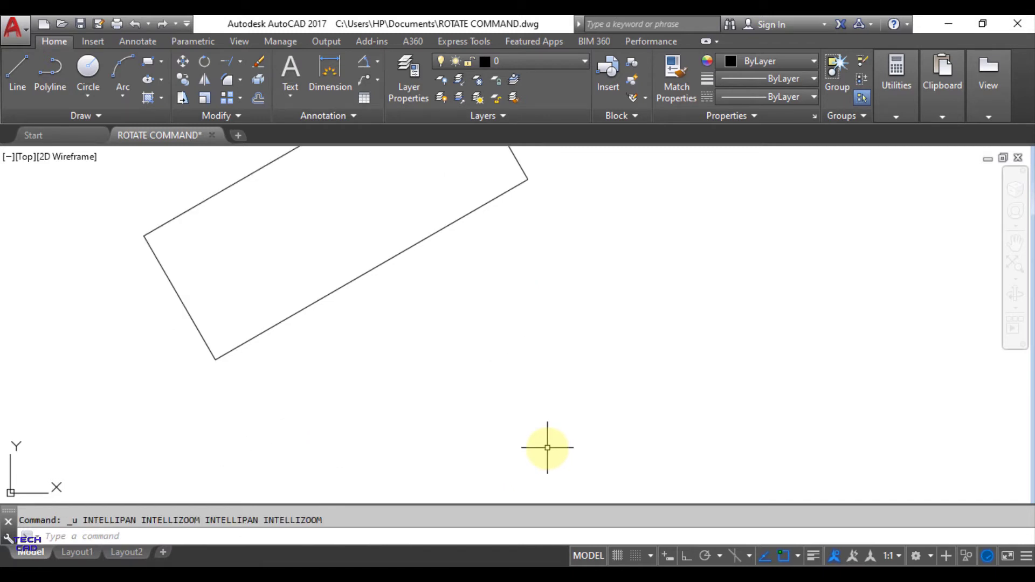
key("ctrl+z")
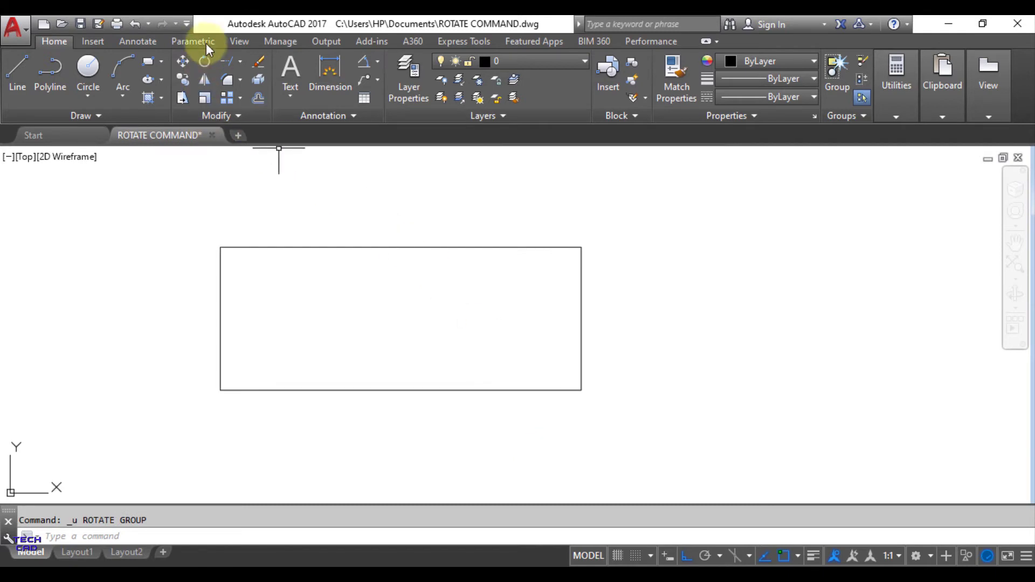
Rotate a copy of the rectangle by 90 degrees about its lower-left corner, keeping the original
left_click(204, 61)
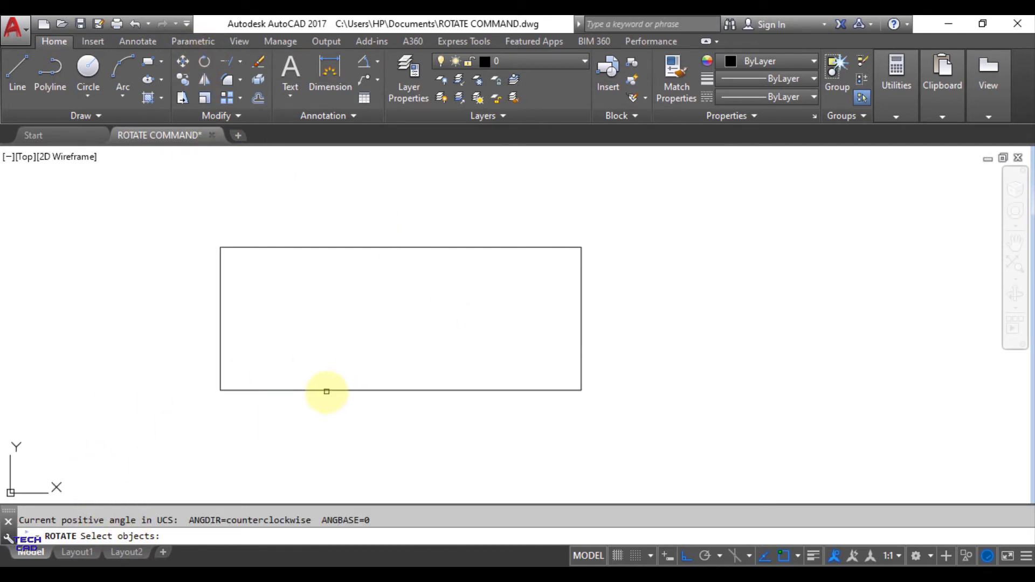
left_click(322, 391)
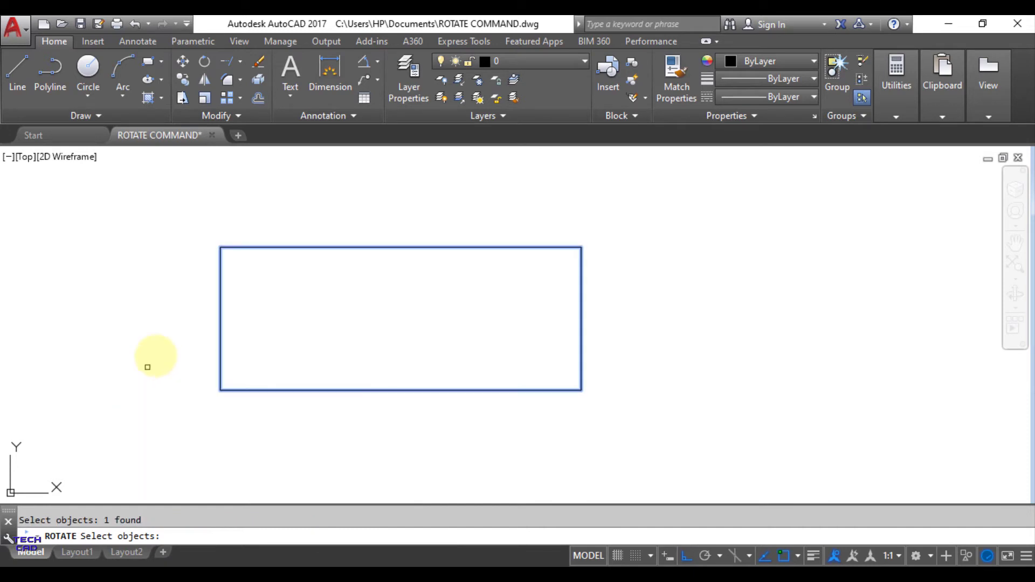
key("Return")
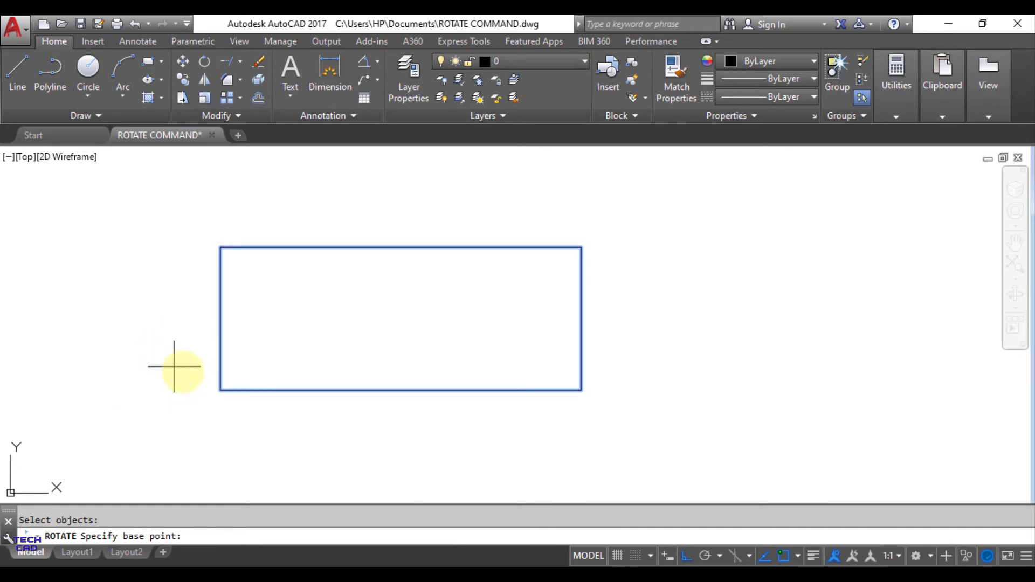
left_click(219, 390)
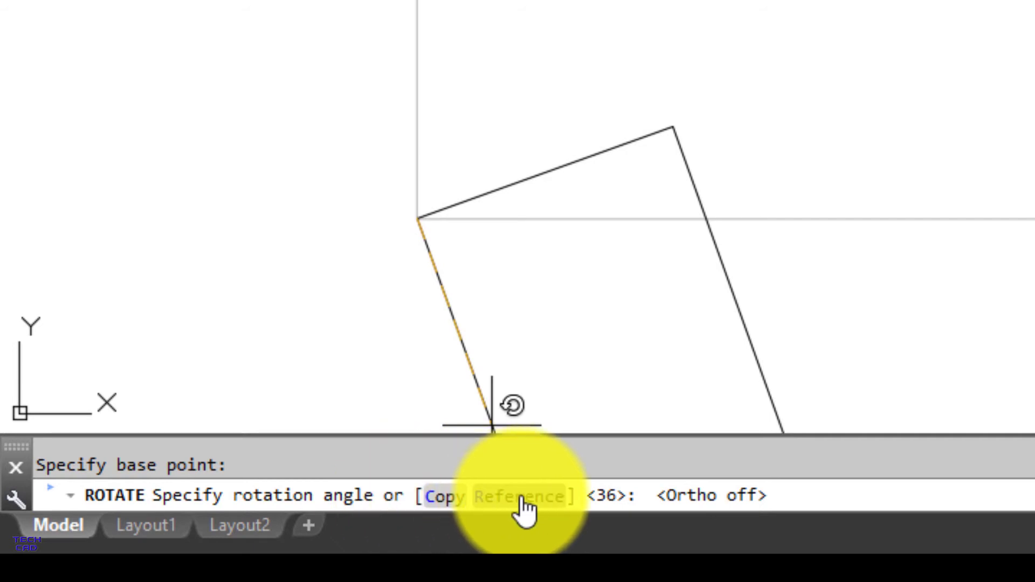
left_click(443, 497)
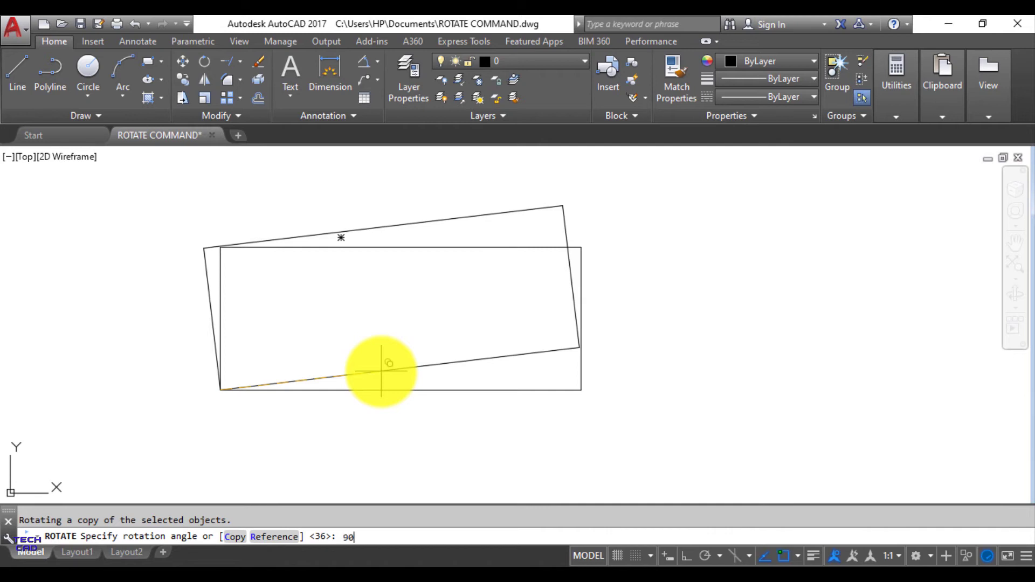
key("Return")
Draw a steep slanted line in the empty area to the right of the two rectangles
scroll(275, 302, "down", 2)
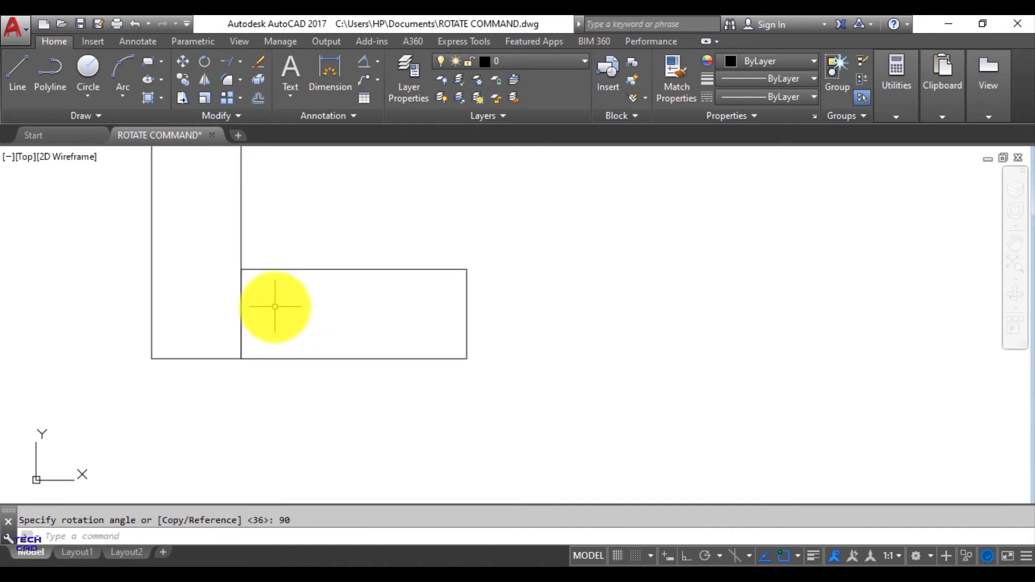
middle_click_drag(312, 320, 344, 395)
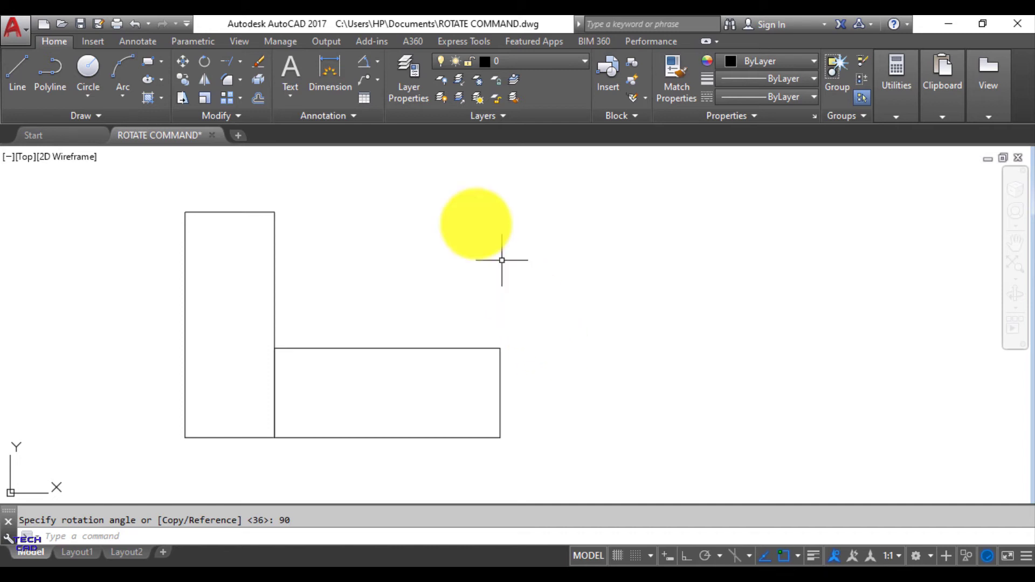
left_click(18, 66)
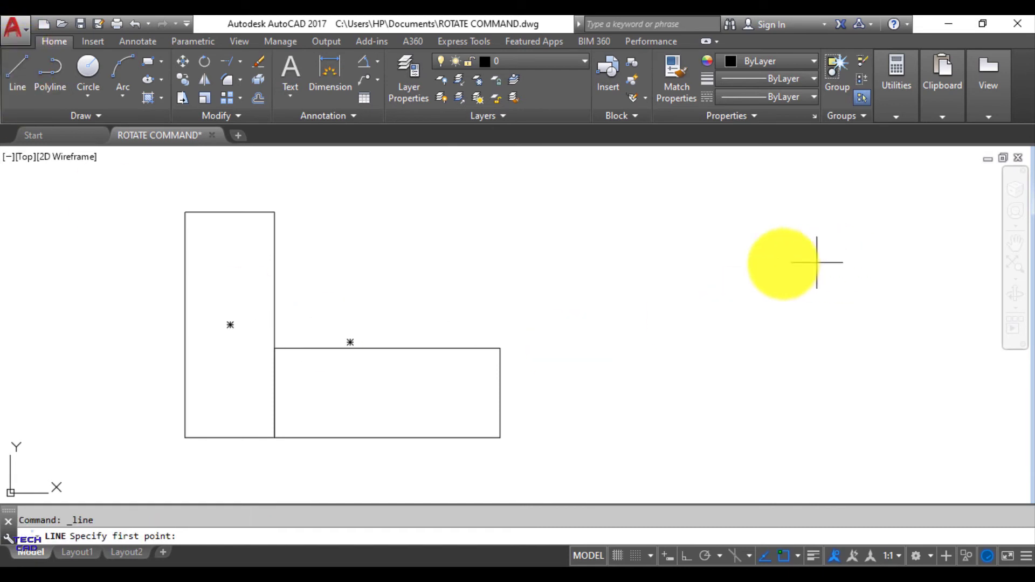
left_click(759, 215)
left_click(676, 374)
key("Escape")
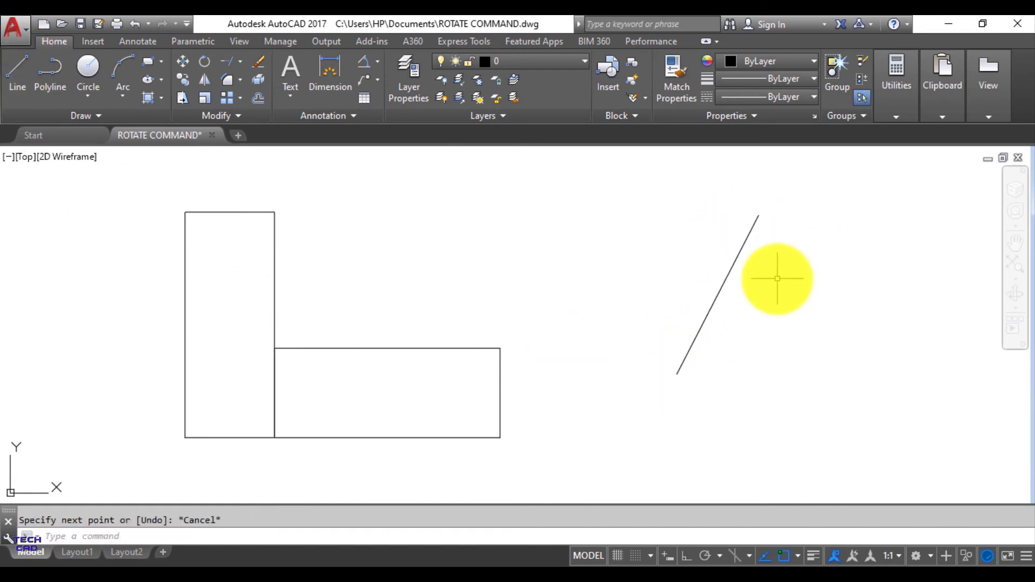
left_click(554, 393)
left_click(464, 302)
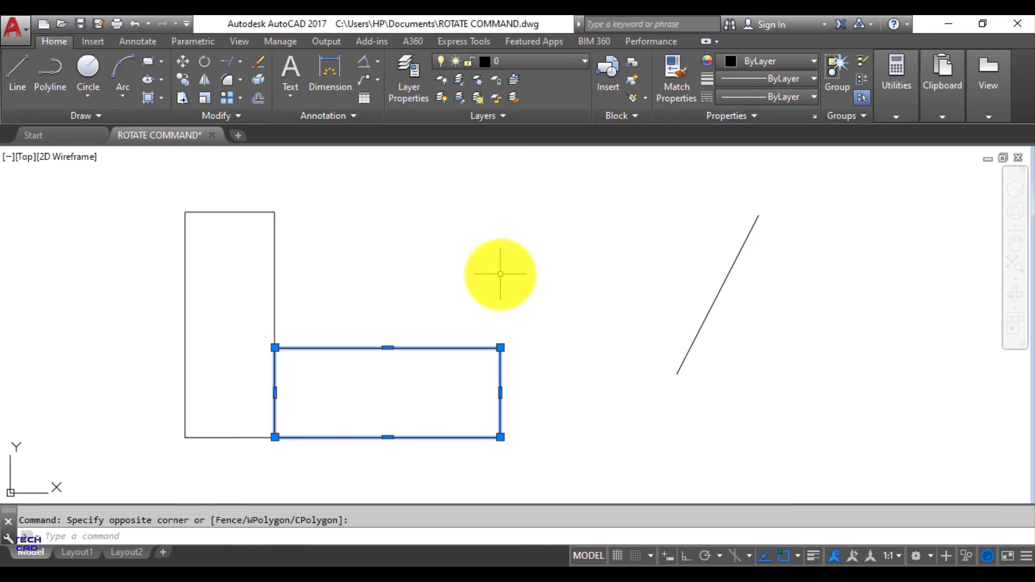
key("Escape")
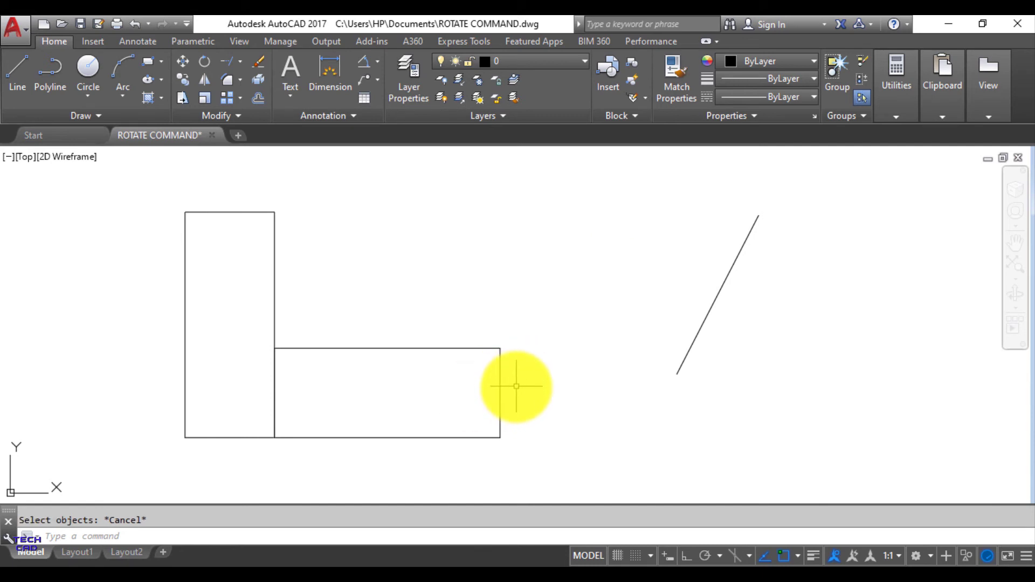
Move the horizontal rectangle from its lower-left corner onto the lower endpoint of the slanted line
left_click(517, 386)
left_click(463, 333)
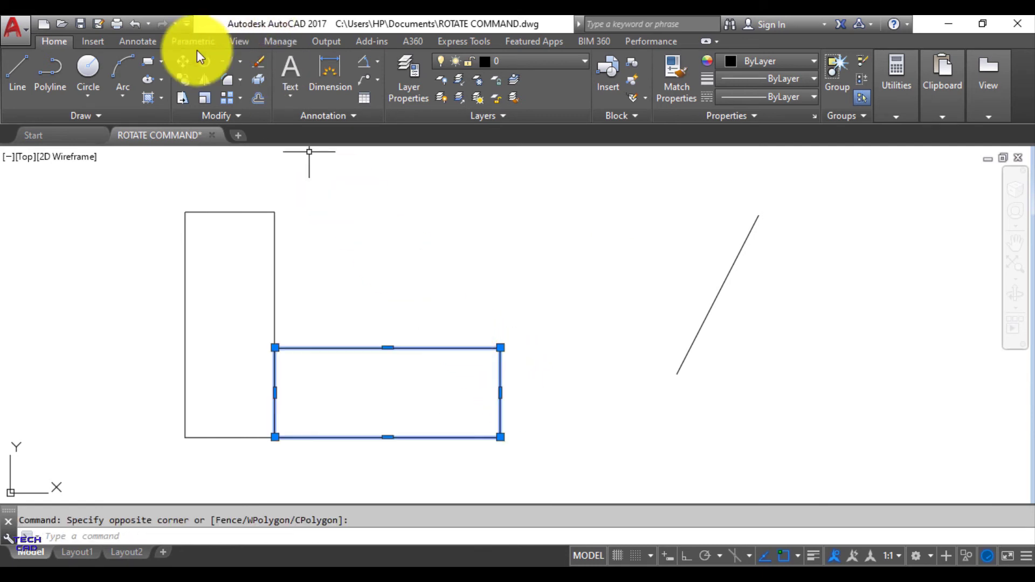
left_click(184, 61)
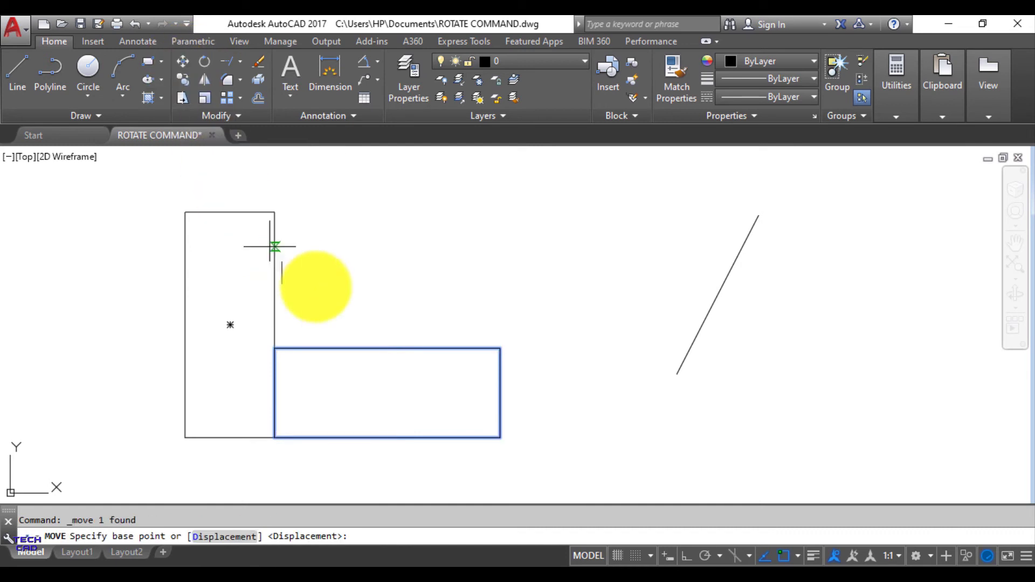
left_click(274, 438)
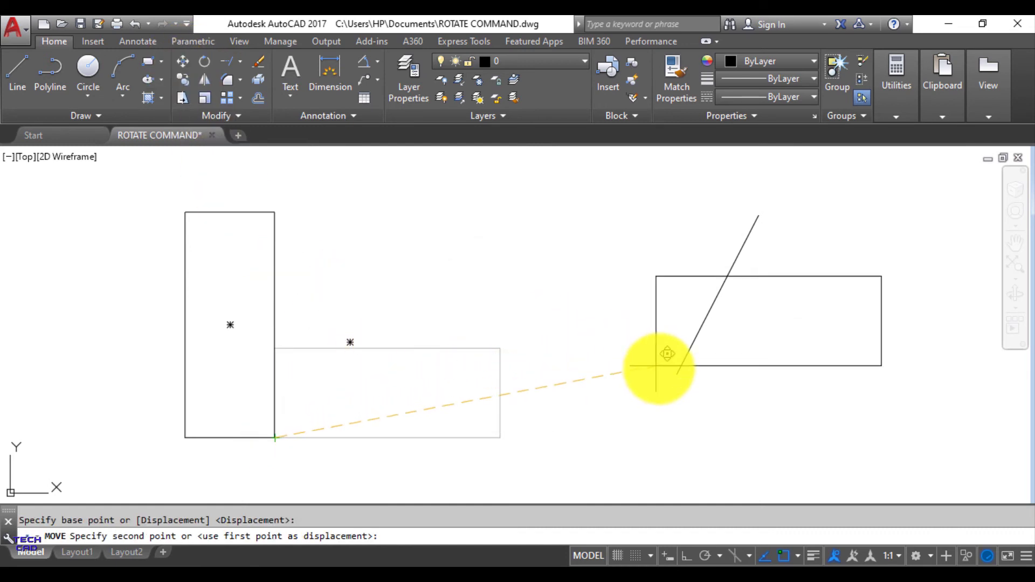
left_click(677, 374)
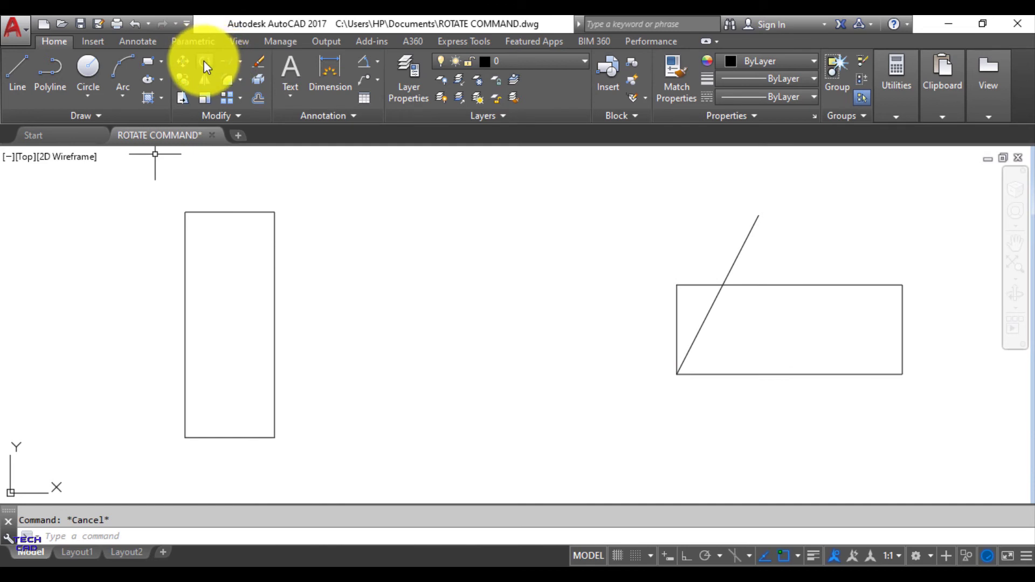
Rotate the moved rectangle about its lower-left corner using the Reference option, aligning its bottom edge with the slanted line
left_click(204, 61)
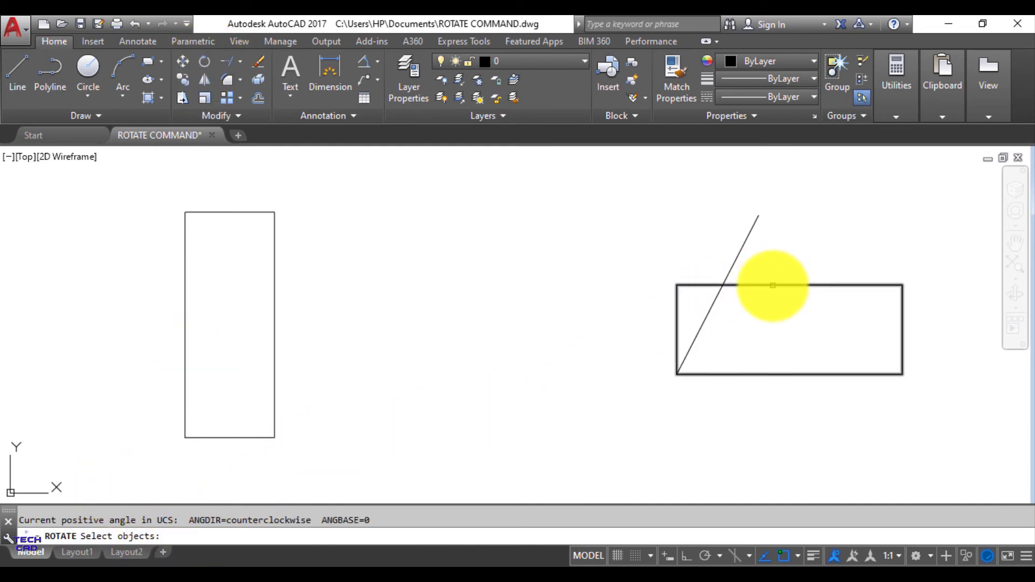
left_click(773, 285)
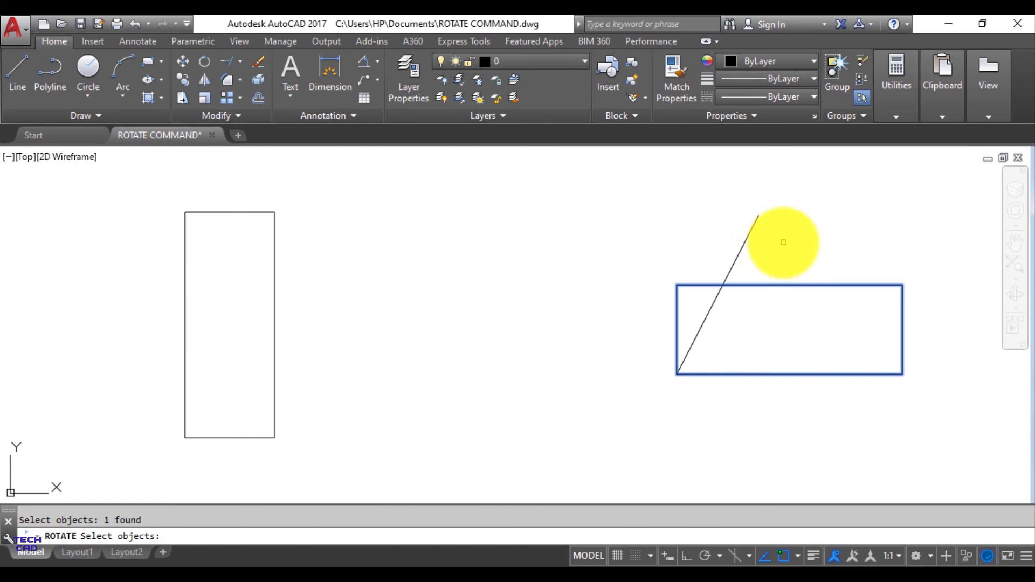
key("Return")
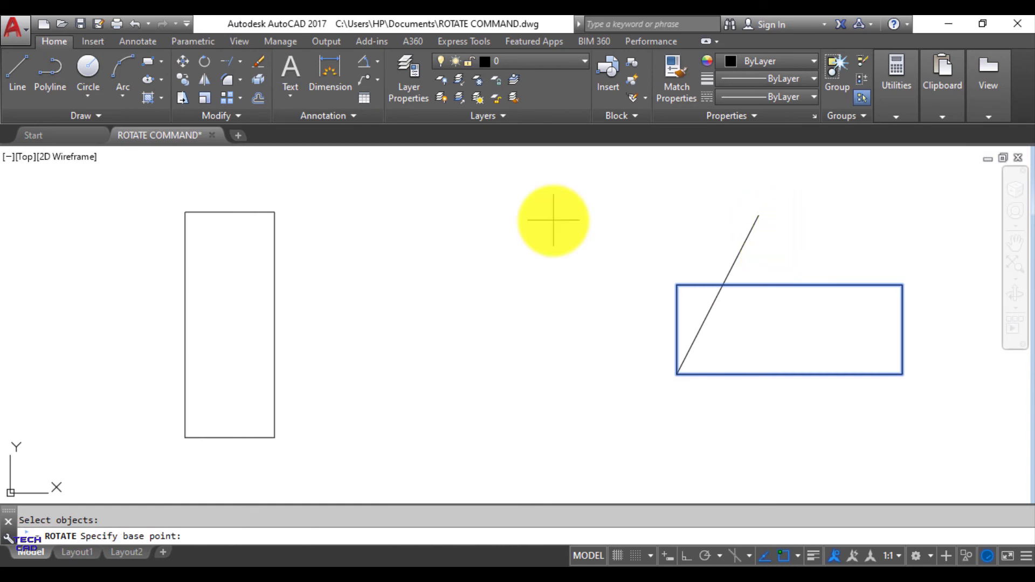
left_click(677, 374)
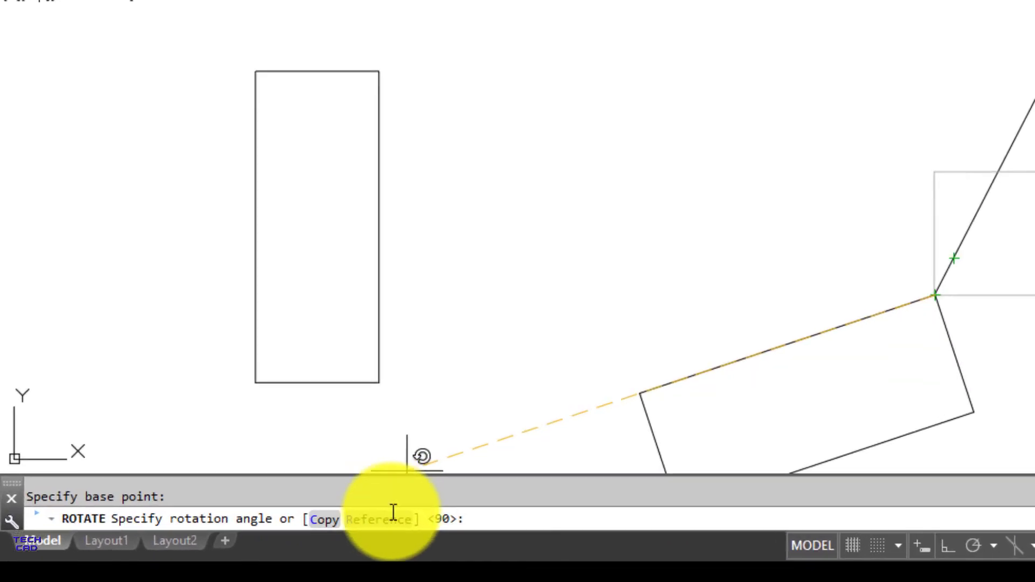
left_click(530, 500)
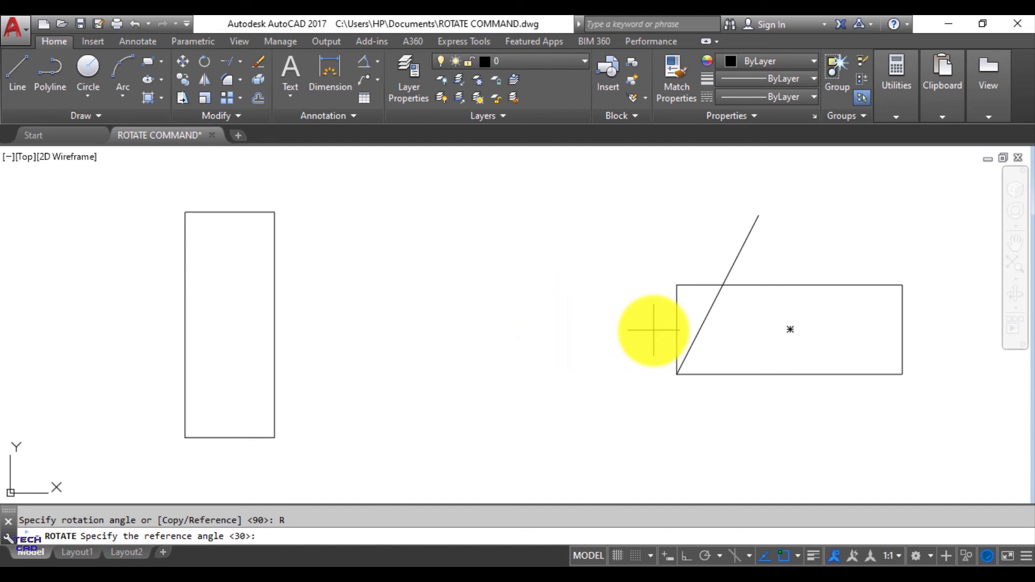
left_click(677, 374)
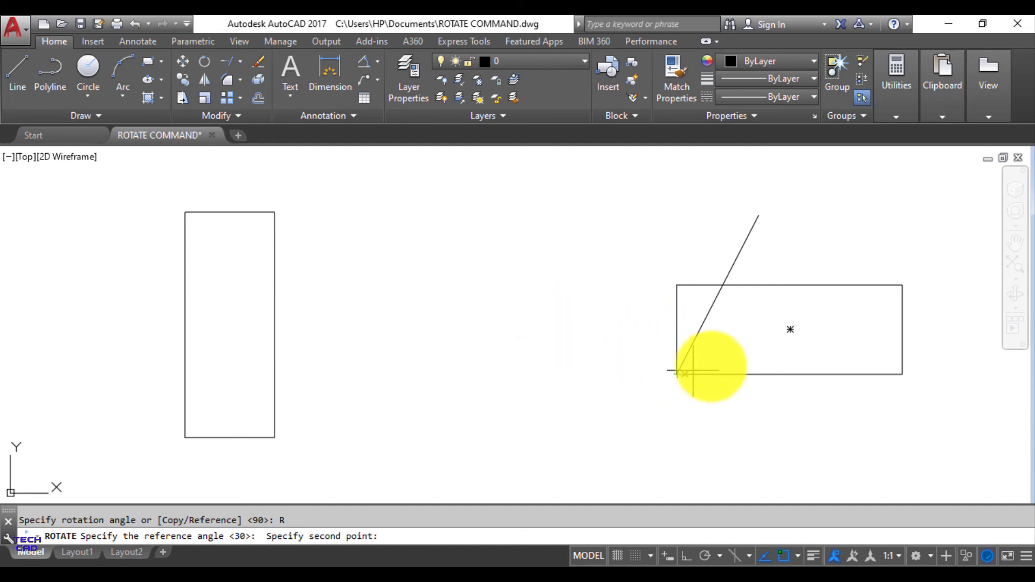
left_click(903, 374)
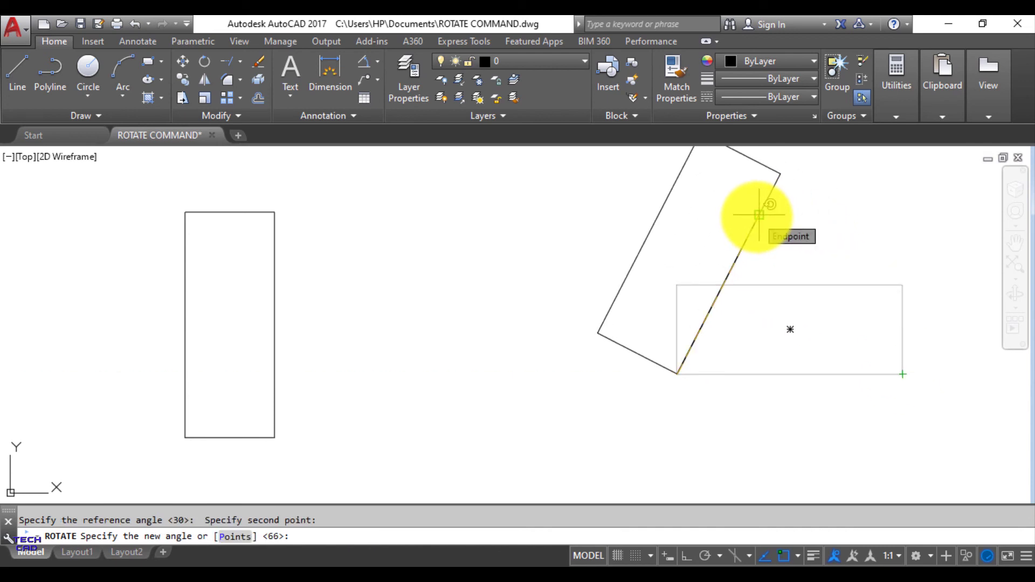
left_click(759, 215)
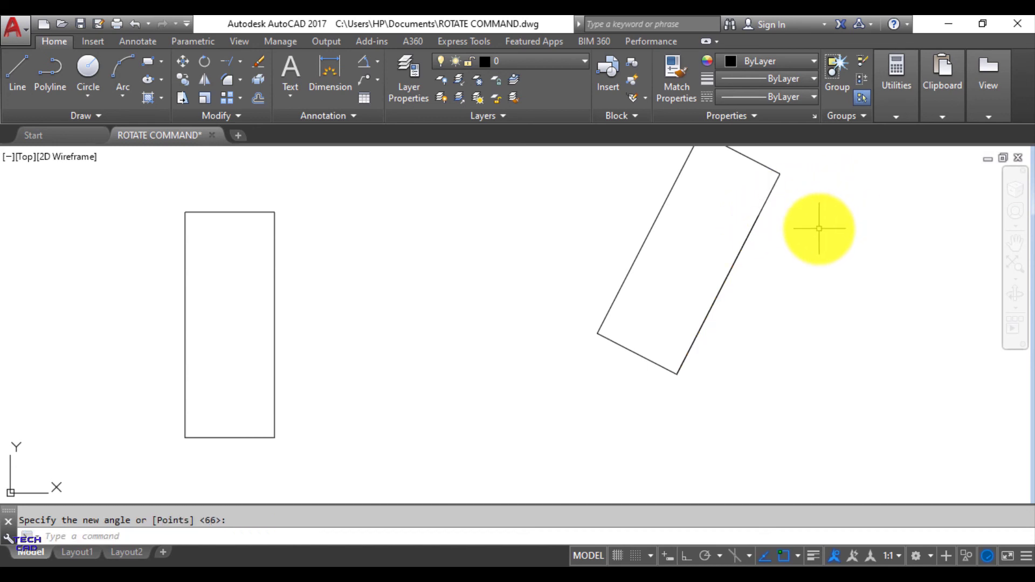
middle_click_drag(820, 227, 795, 276)
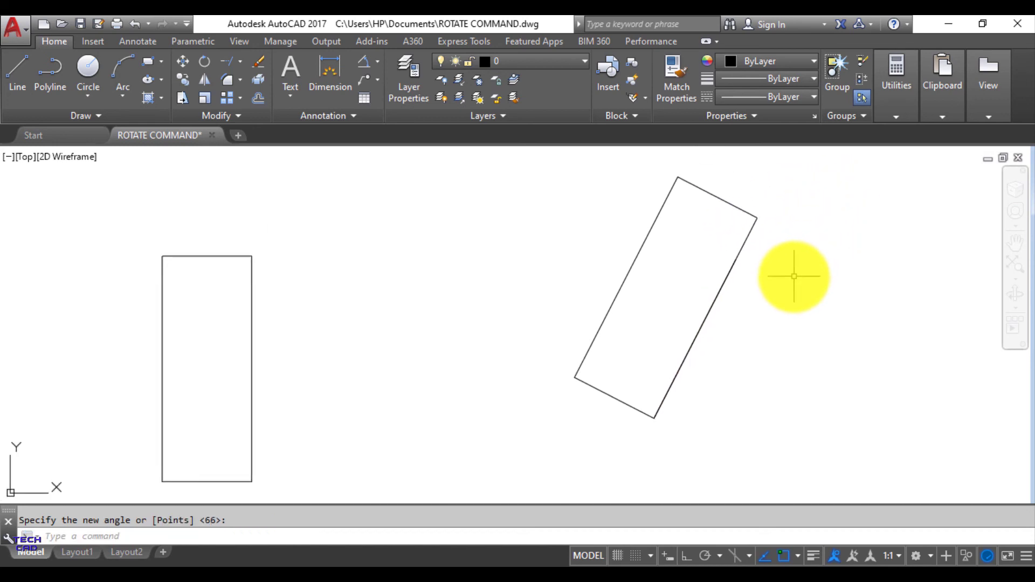